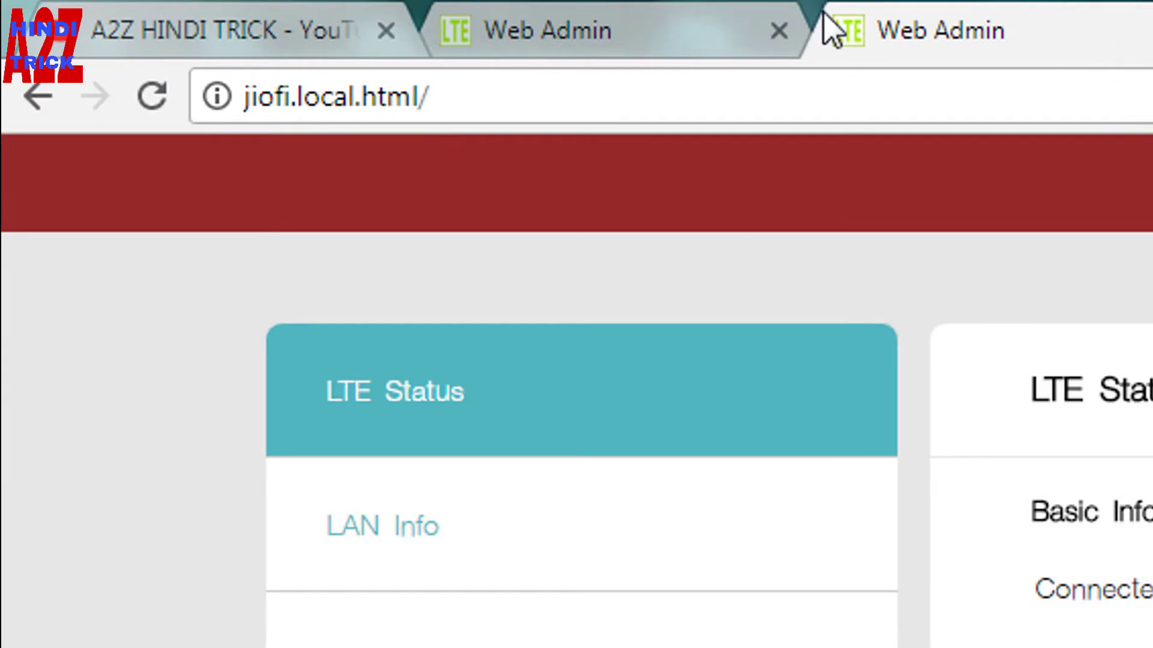
Step: Close the duplicate admin tab and confirm the PC is connected to JioFi2_065153
click(779, 30)
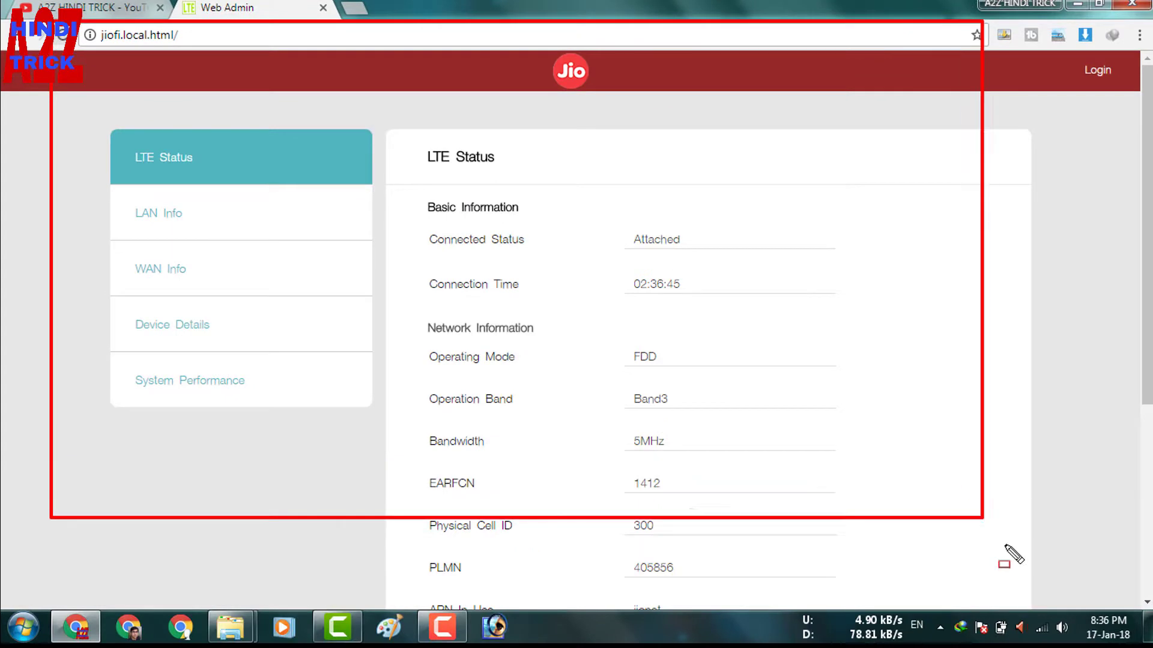
click(1043, 629)
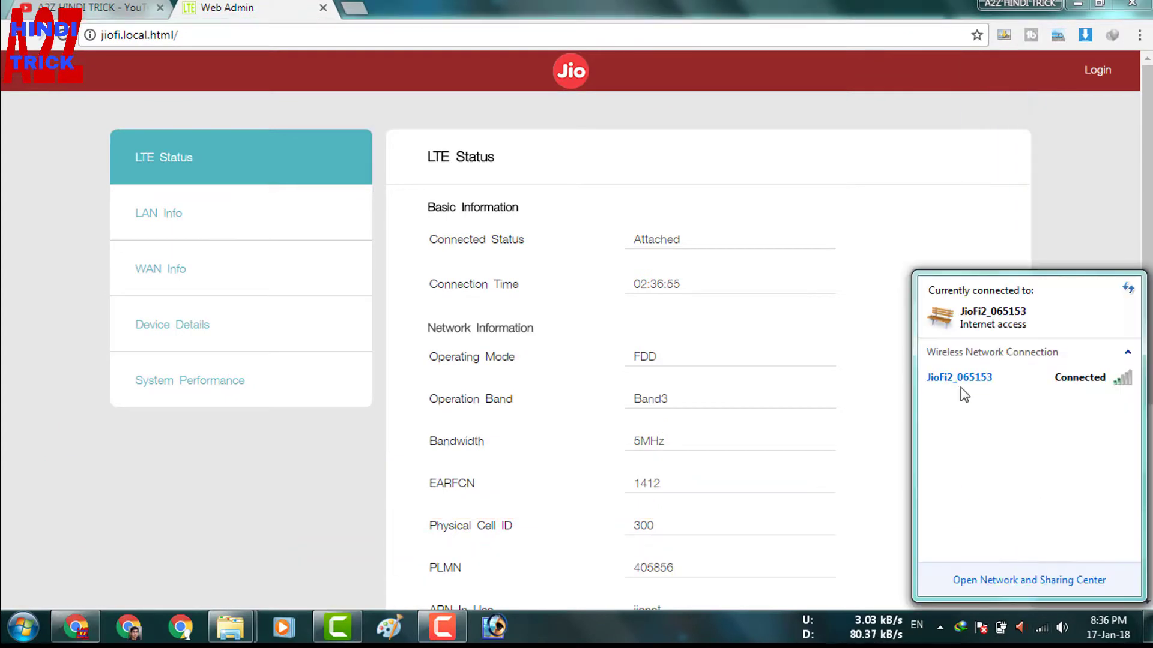
drag(923, 360, 1143, 400)
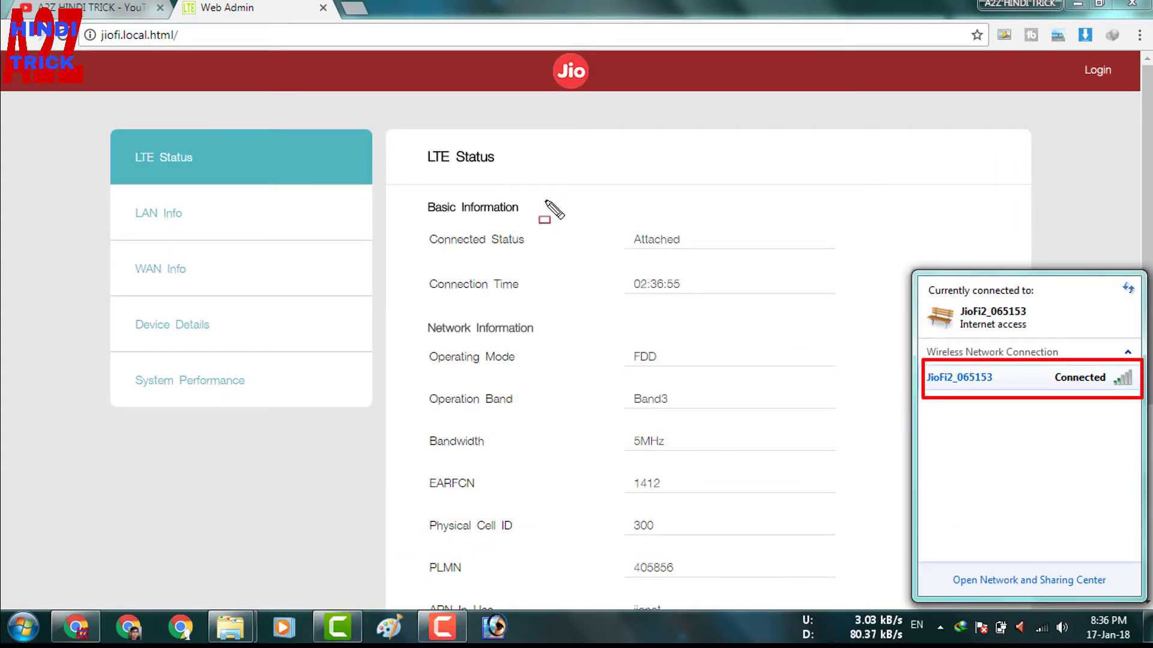
key(Escape)
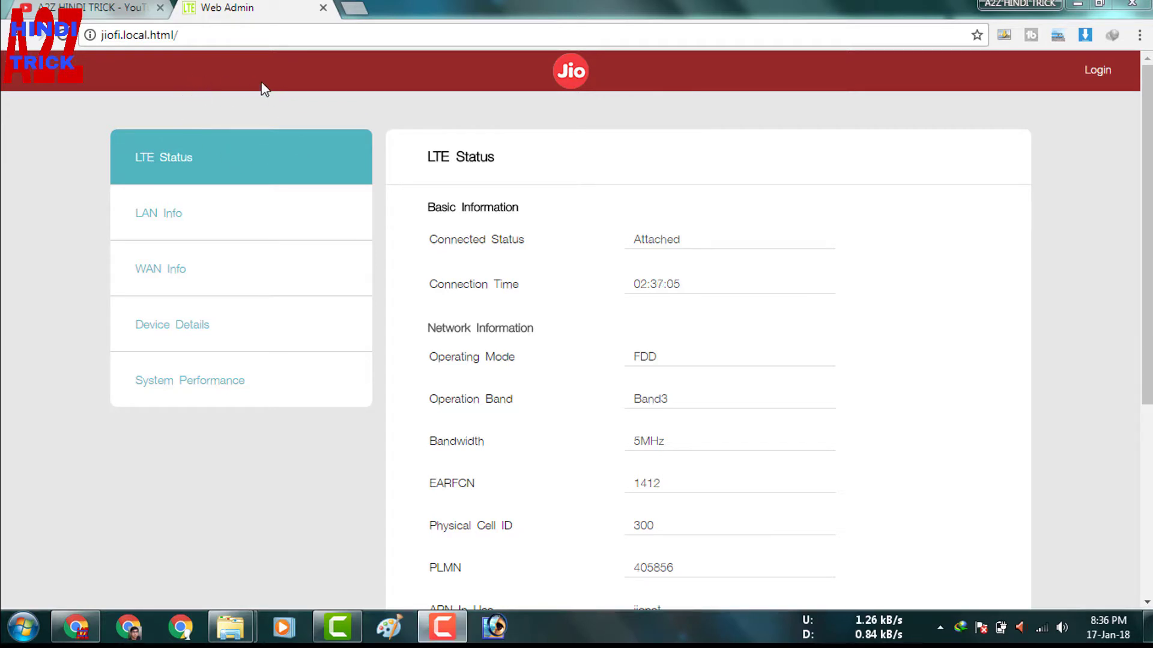
Step: Open the admin login form and let Chrome autofill the username and password
click(1104, 74)
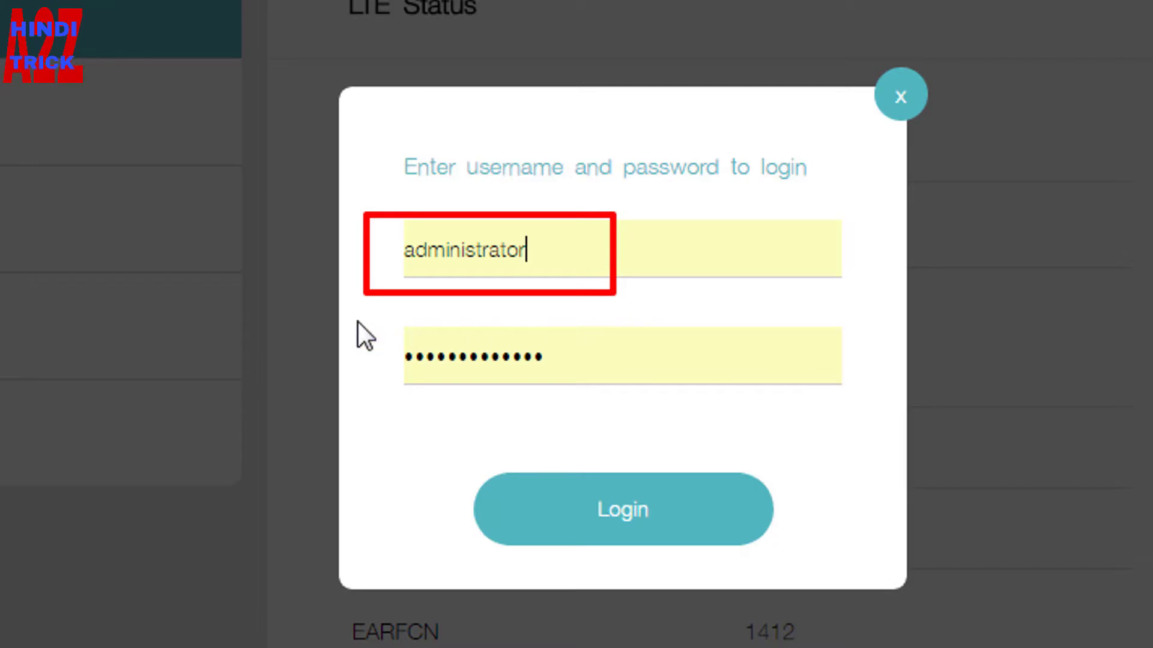
drag(414, 337, 622, 397)
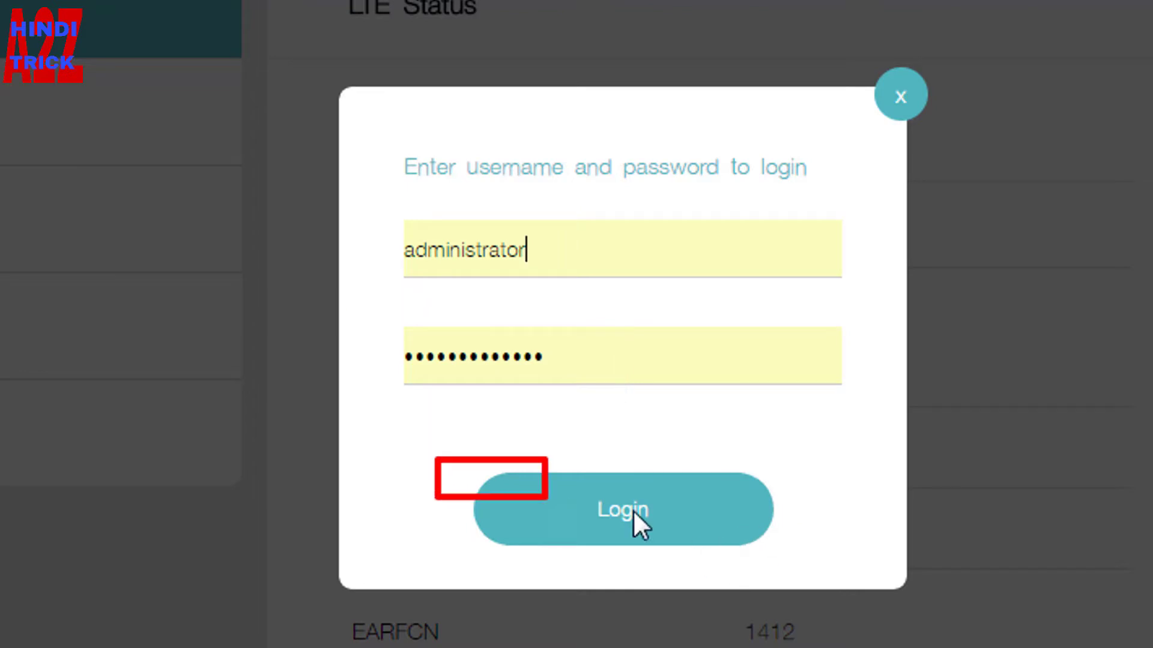
Step: Sign in as admin and go to the Setting section's LTE Settings page
click(605, 514)
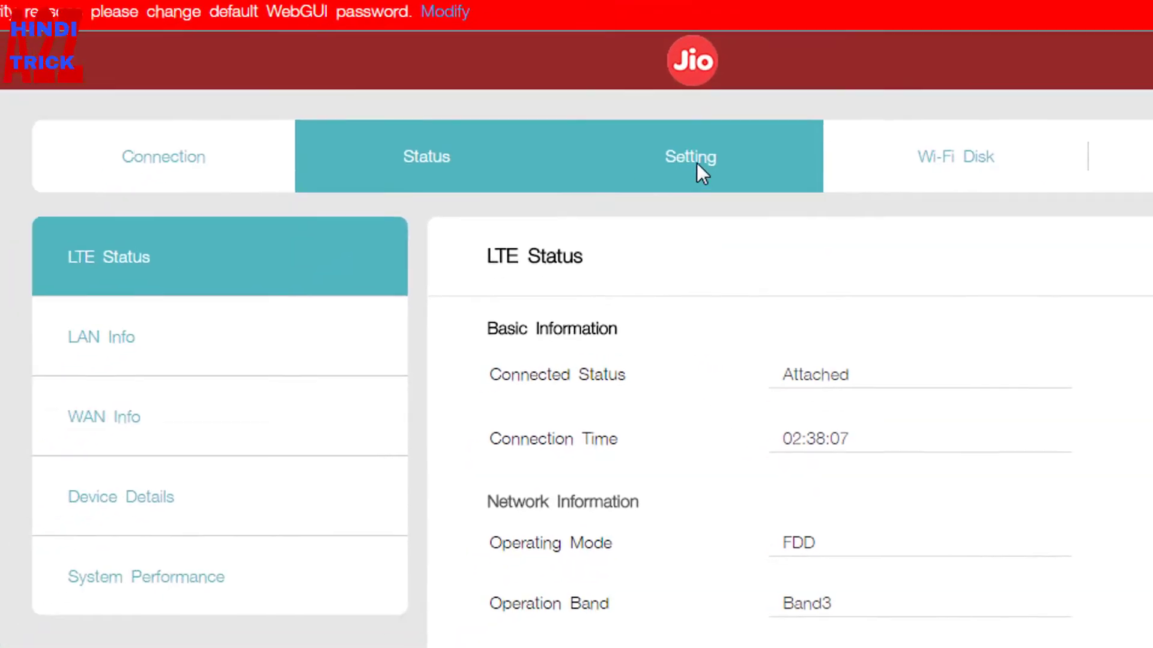
click(575, 259)
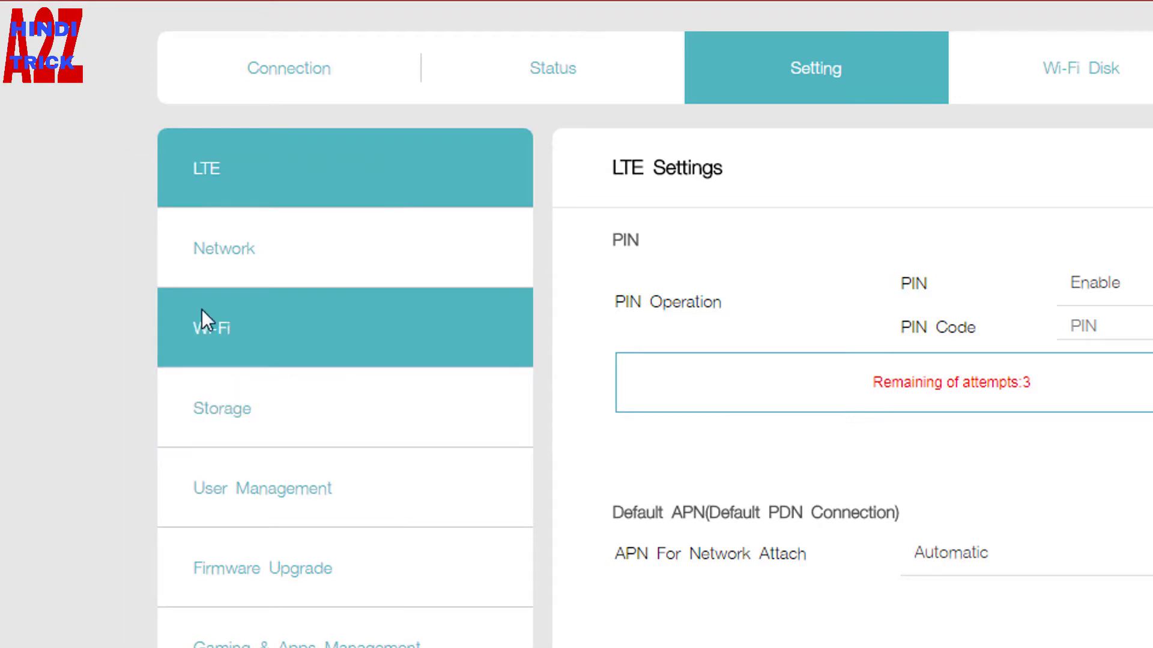
Step: Open the Wi-Fi Settings page and check which network the PC is connected to
click(266, 327)
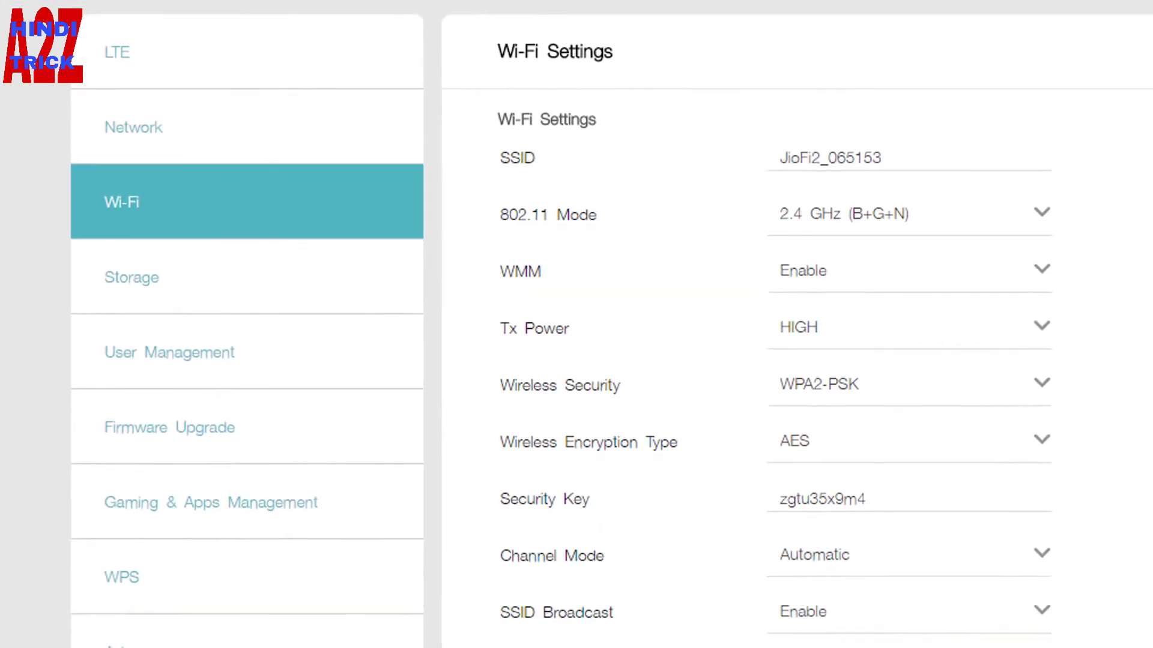
mouse_move(295, 125)
mouse_down()
mouse_move(546, 185)
mouse_move(738, 185)
mouse_up()
drag(521, 128, 692, 182)
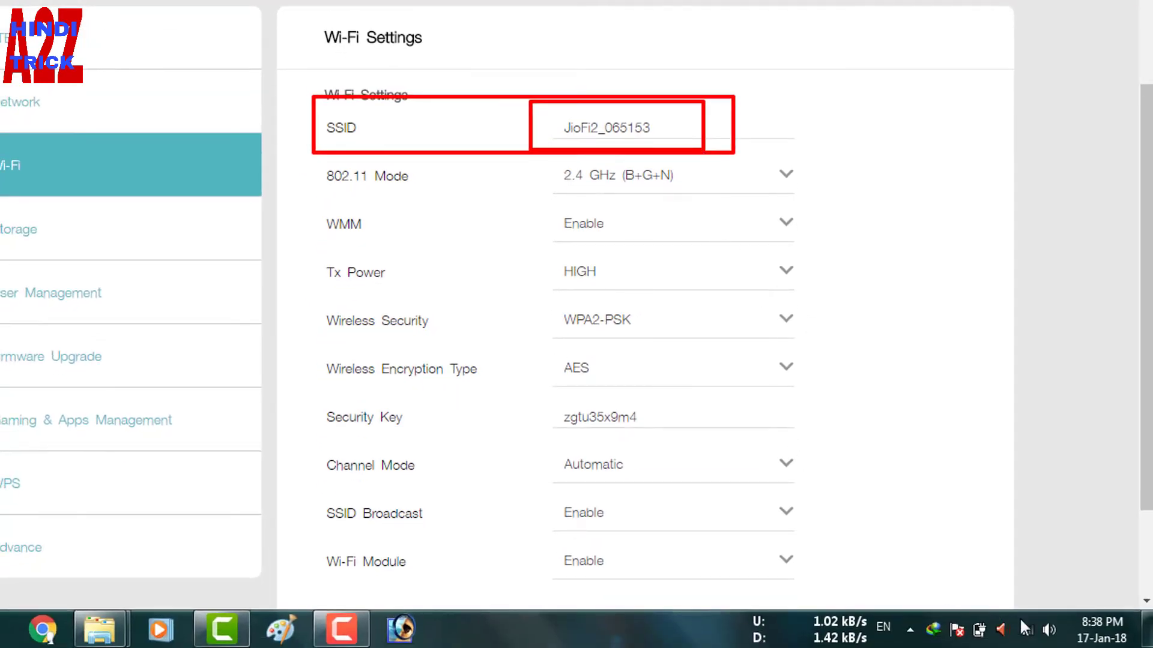
click(1027, 631)
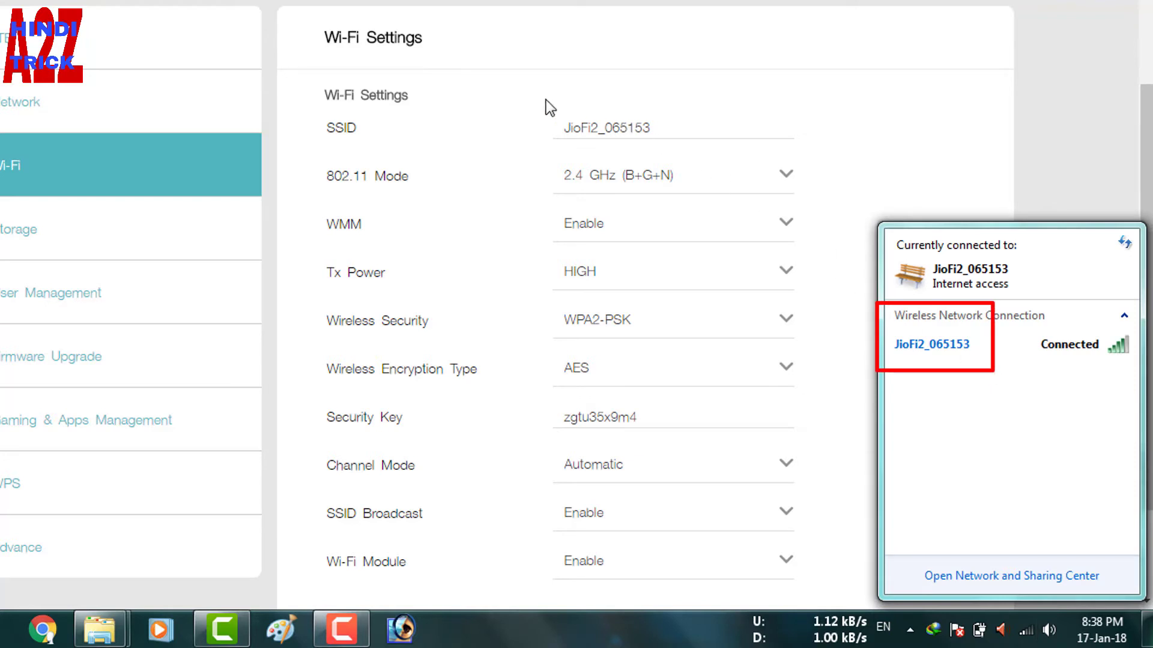
click(694, 127)
Step: Replace the SSID JioFi2_065153 with a new network name
double_click(687, 131)
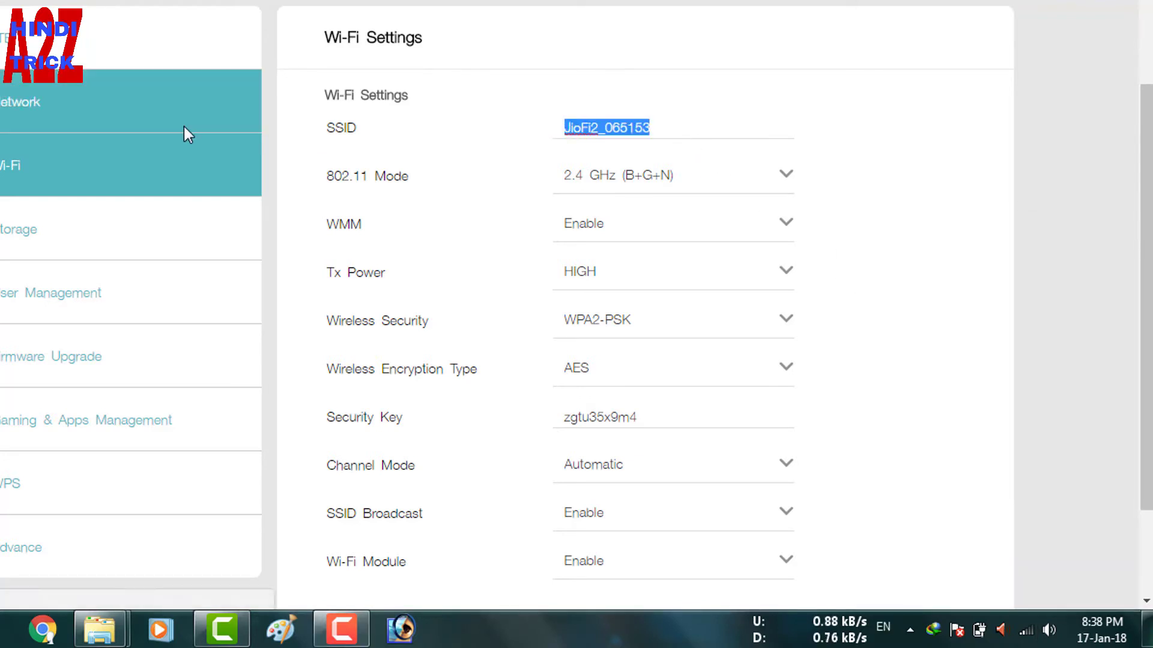
key(BackSpace)
text(vicky)
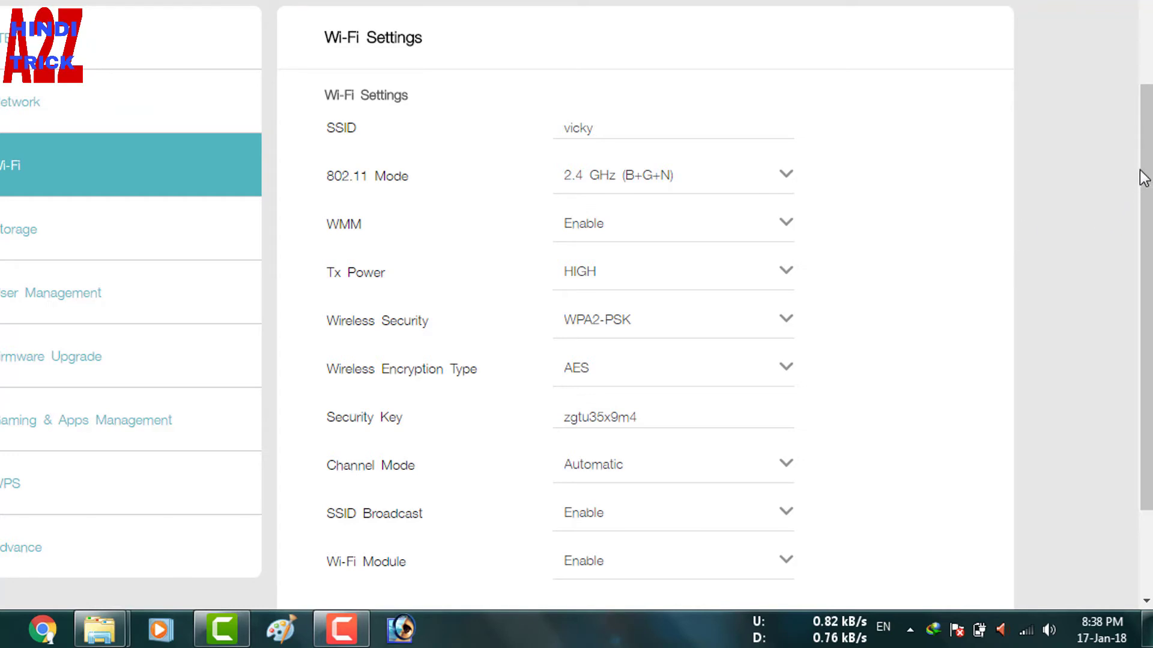
drag(1146, 180, 1146, 187)
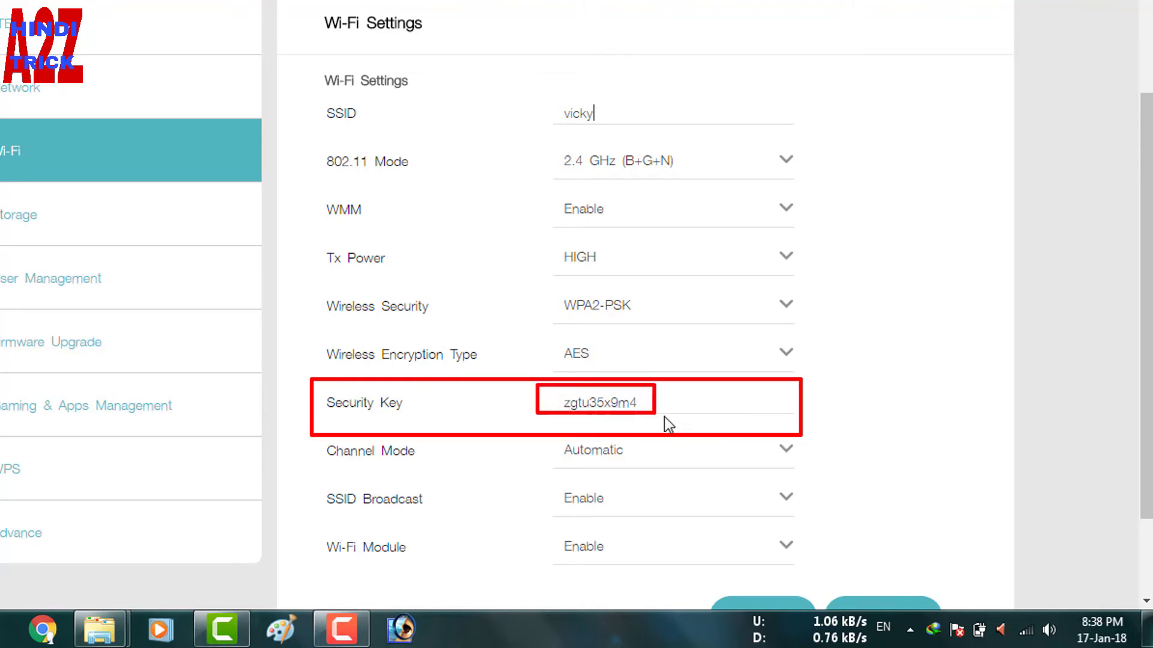
Step: Replace the existing Wi-Fi security key with a new key
drag(682, 409, 217, 406)
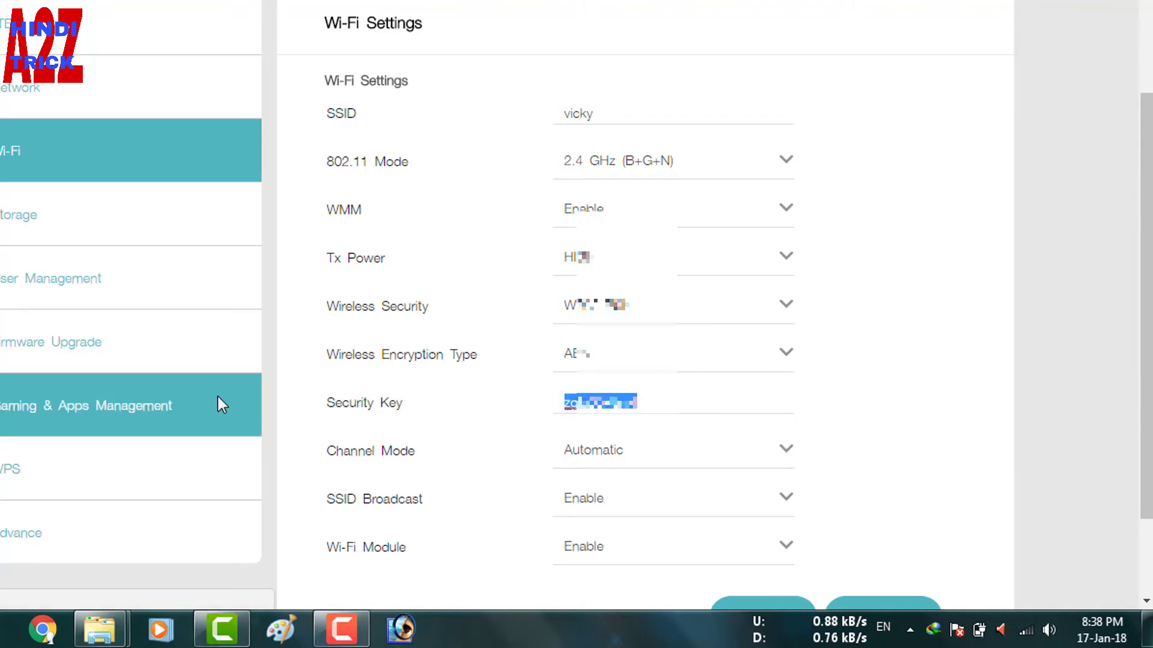
key(BackSpace)
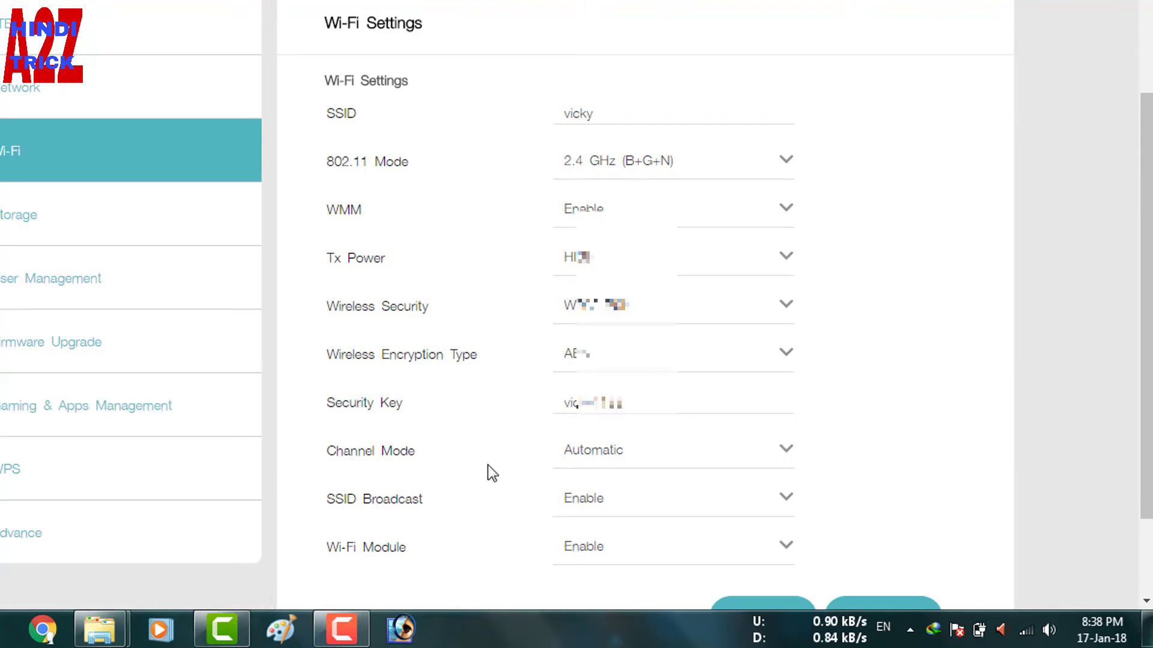
drag(314, 289, 844, 335)
Step: Review the Wireless Security mode choices, keeping WPA2-PSK
click(624, 321)
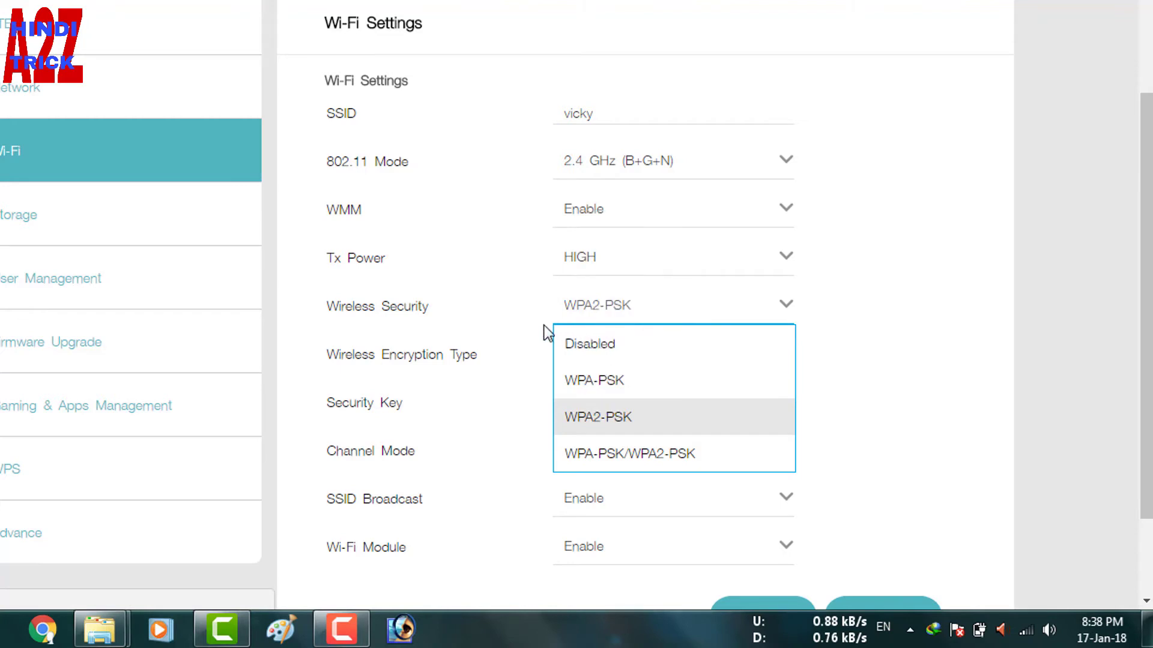
drag(539, 323, 643, 359)
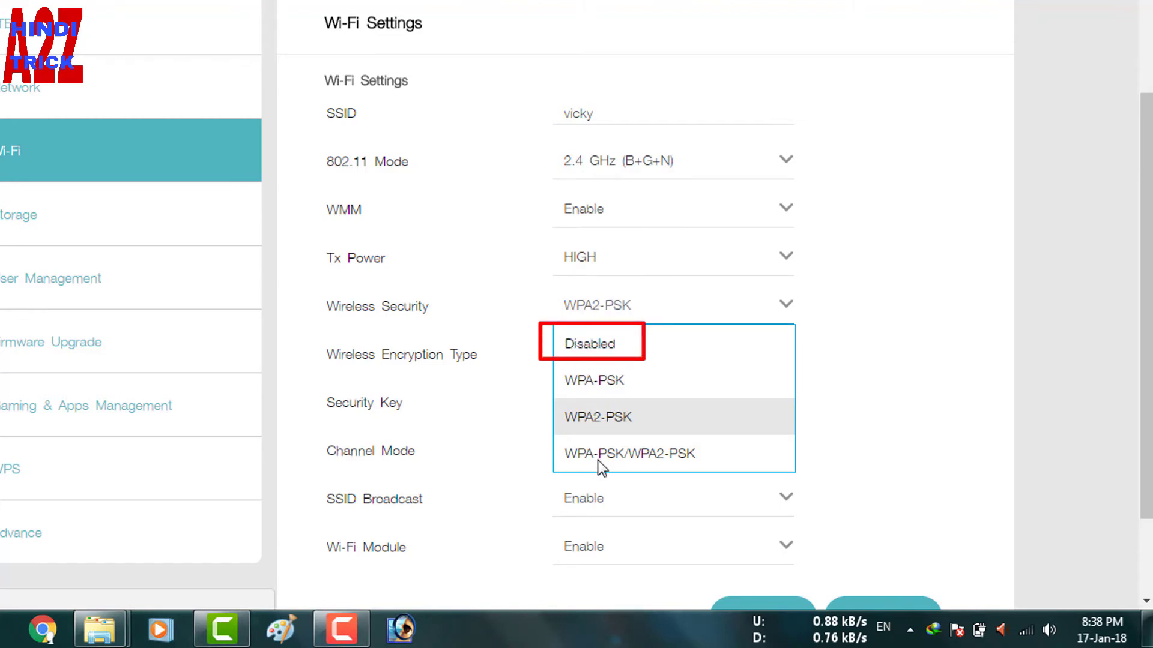
drag(542, 390, 690, 443)
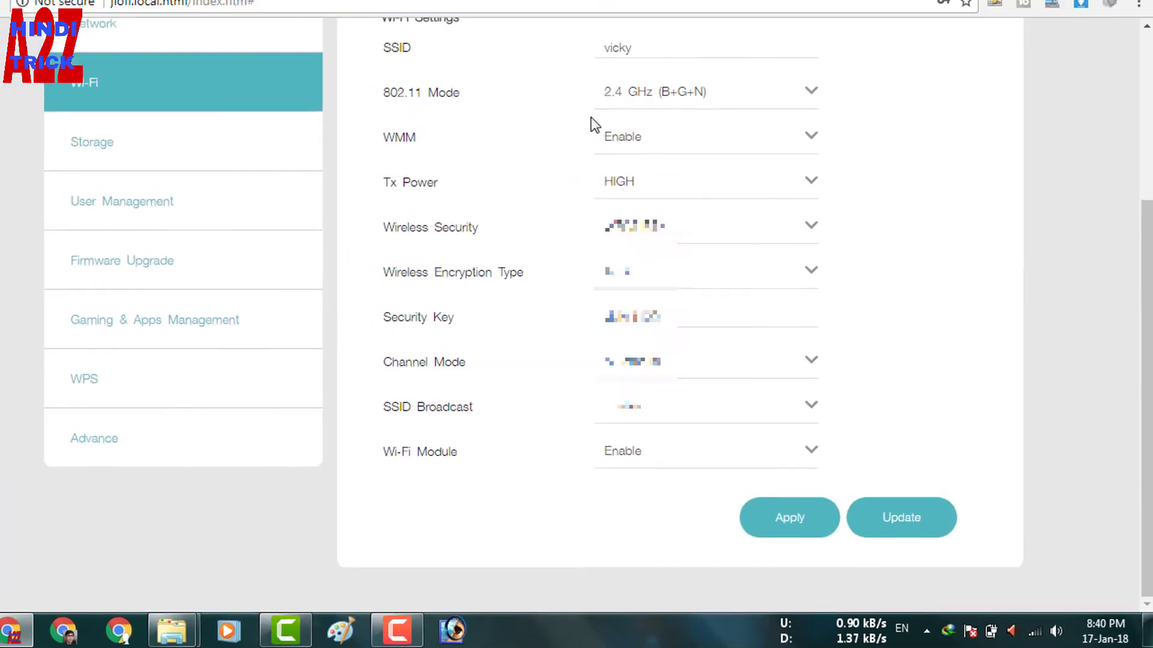
mouse_move(367, 27)
mouse_down()
mouse_move(588, 70)
mouse_move(687, 66)
mouse_up()
mouse_move(413, 305)
mouse_down()
mouse_move(531, 353)
mouse_move(749, 368)
mouse_up()
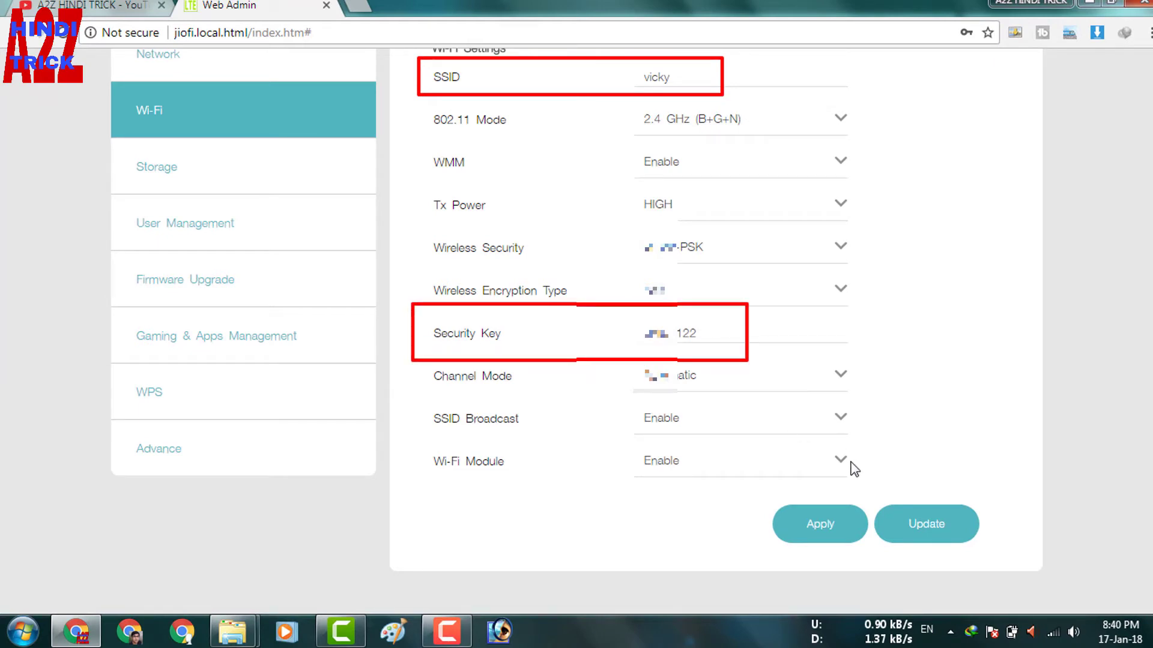
Step: Apply the new Wi-Fi settings and confirm the Wi-Fi module restart
click(818, 524)
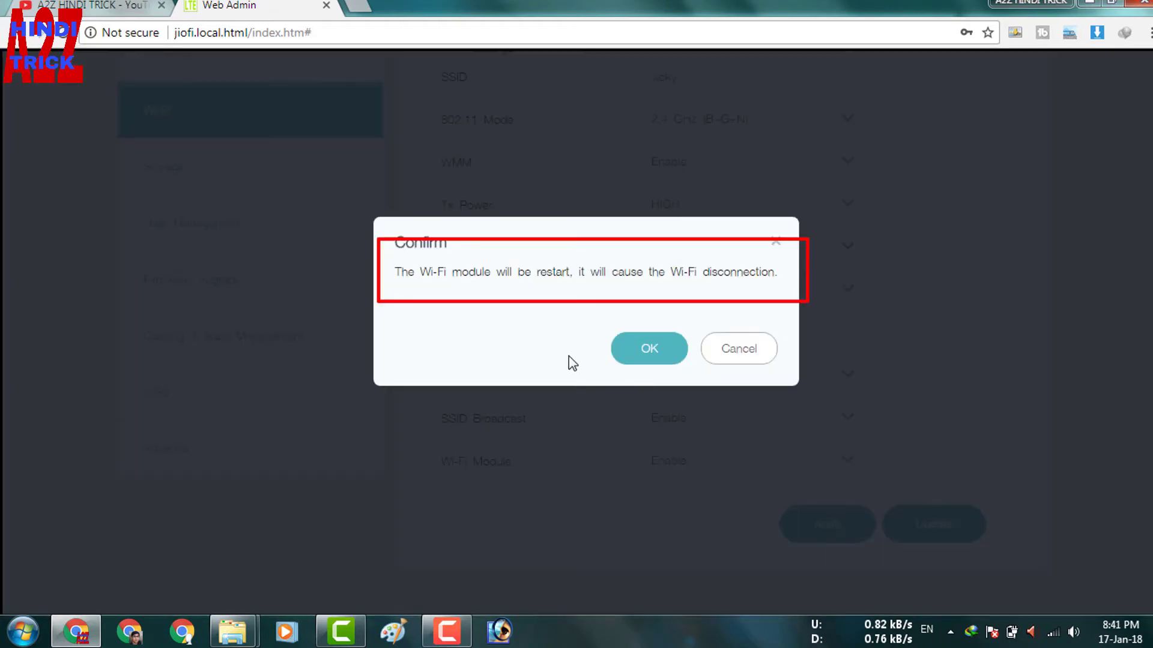
mouse_move(370, 246)
mouse_down()
mouse_move(527, 284)
mouse_move(785, 288)
mouse_up()
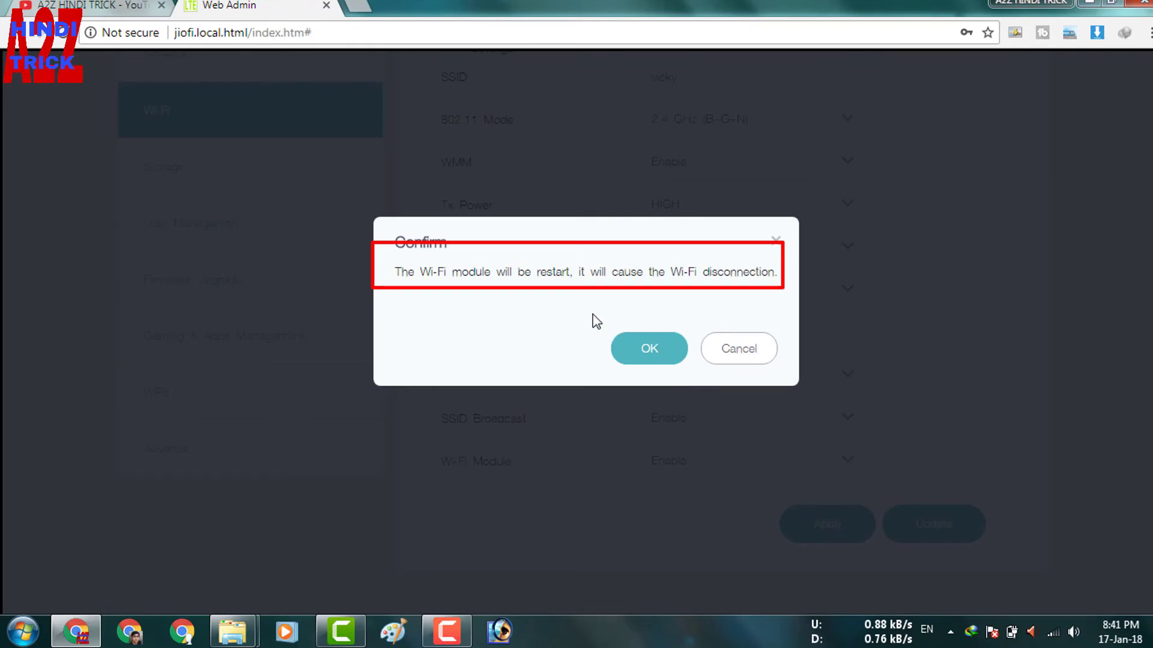
click(649, 346)
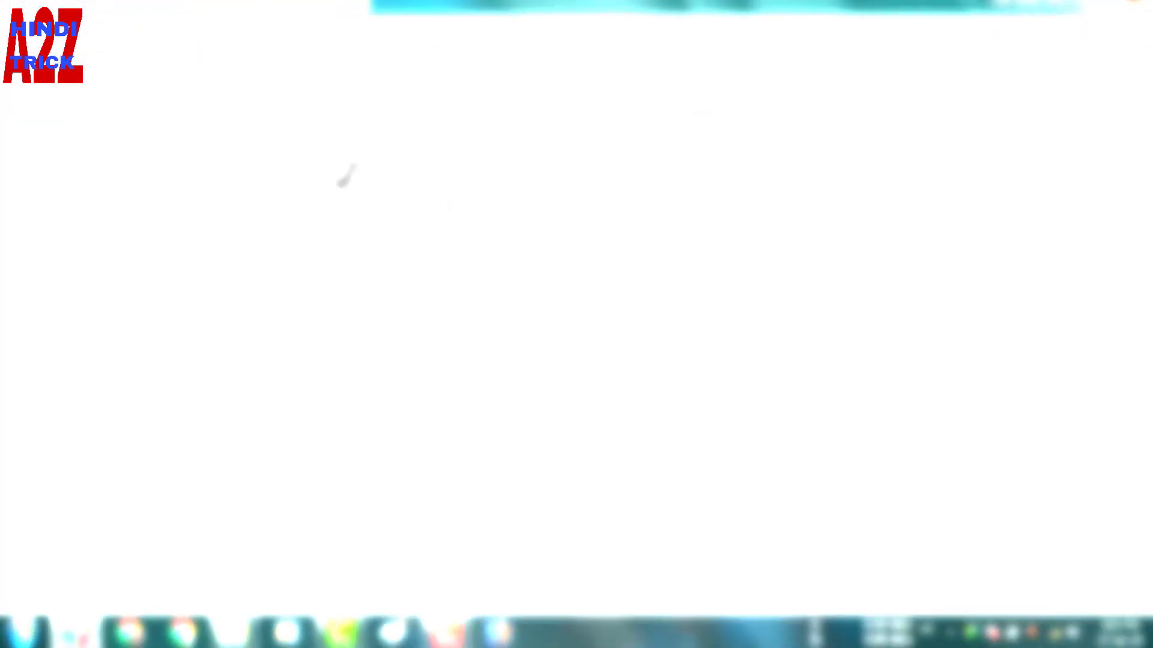
drag(205, 97, 766, 450)
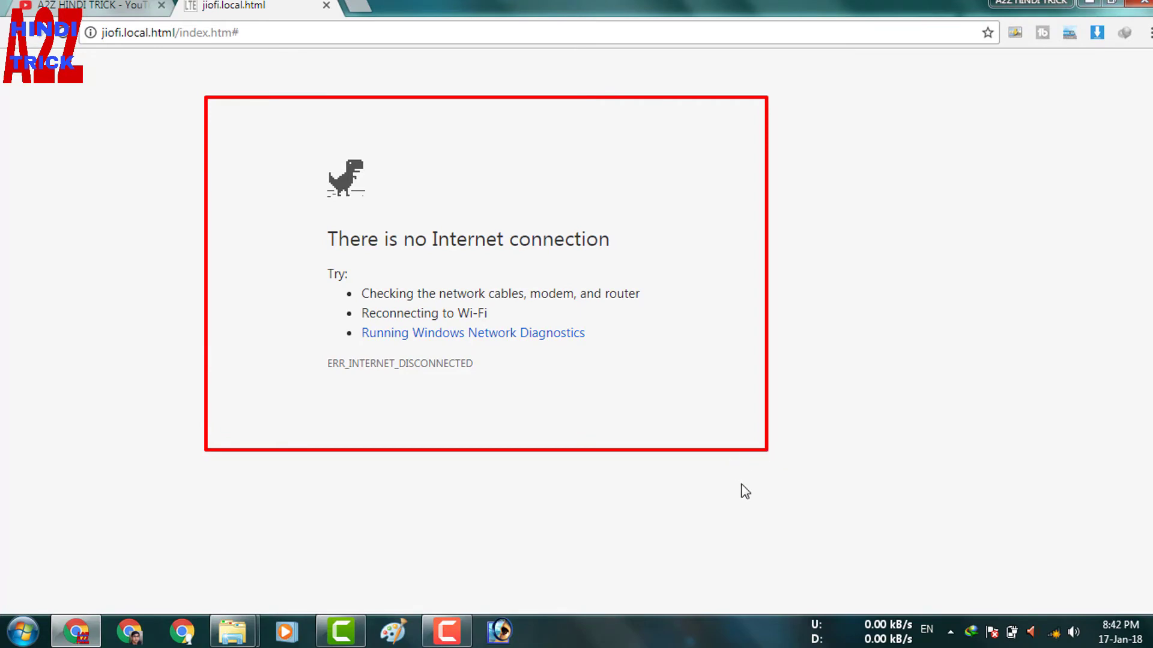
Step: Find the renamed network in the tray Wi-Fi list and reconnect to it
click(1053, 632)
click(1053, 632)
click(1054, 632)
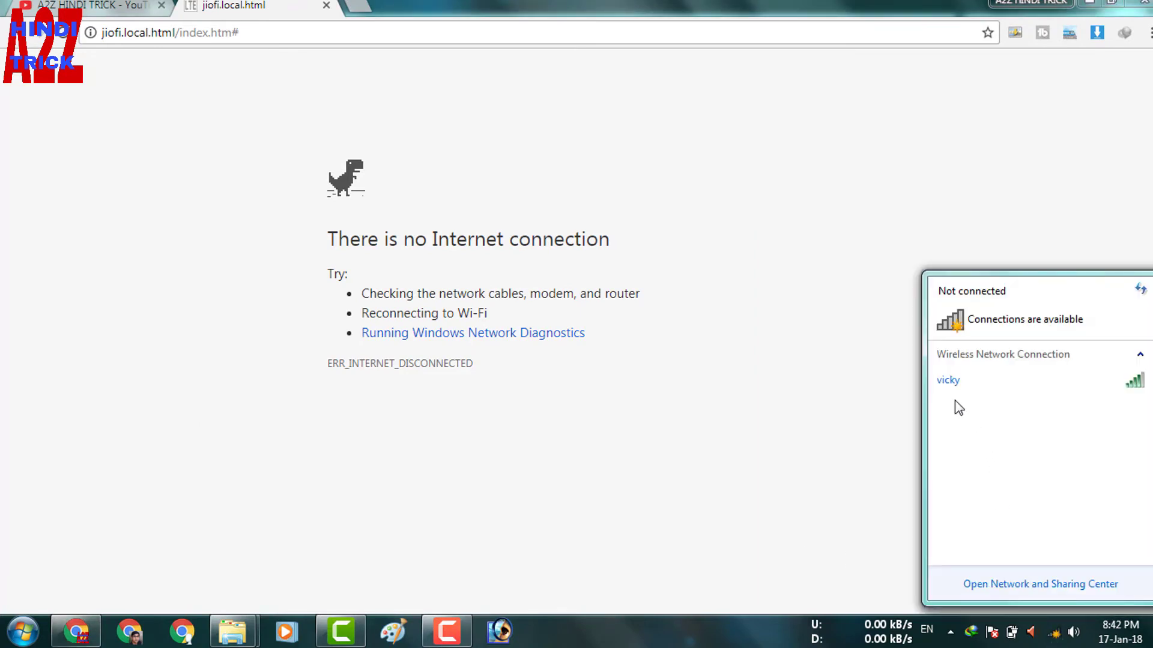
mouse_move(921, 350)
mouse_down()
mouse_move(1151, 418)
mouse_move(1151, 408)
mouse_up()
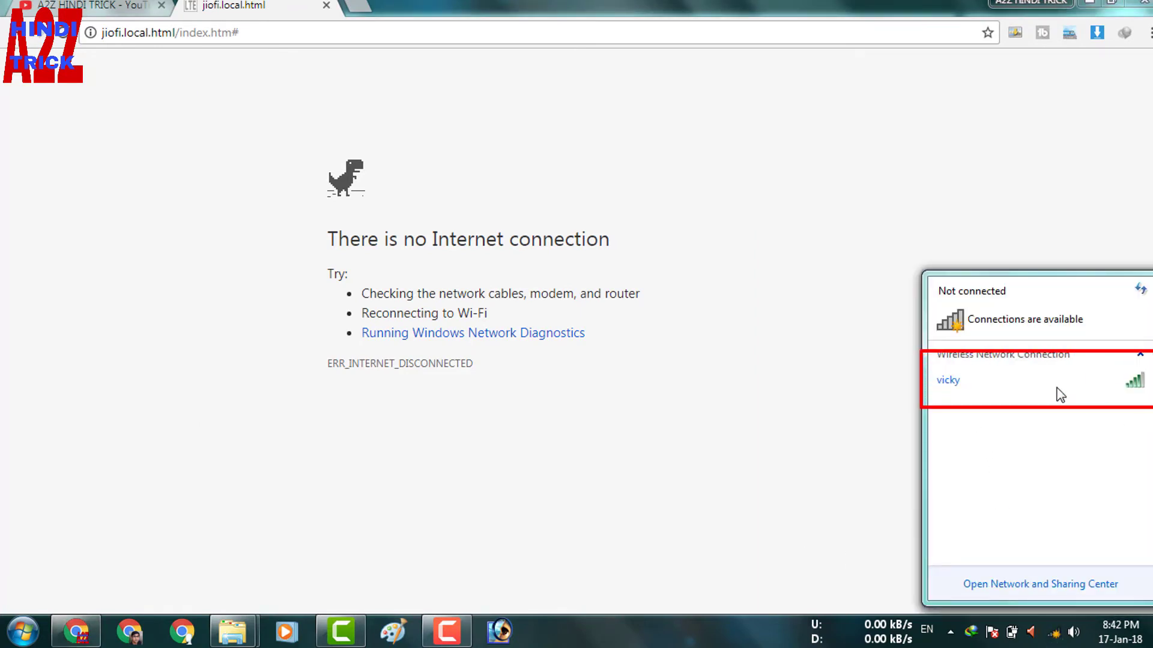
key(Escape)
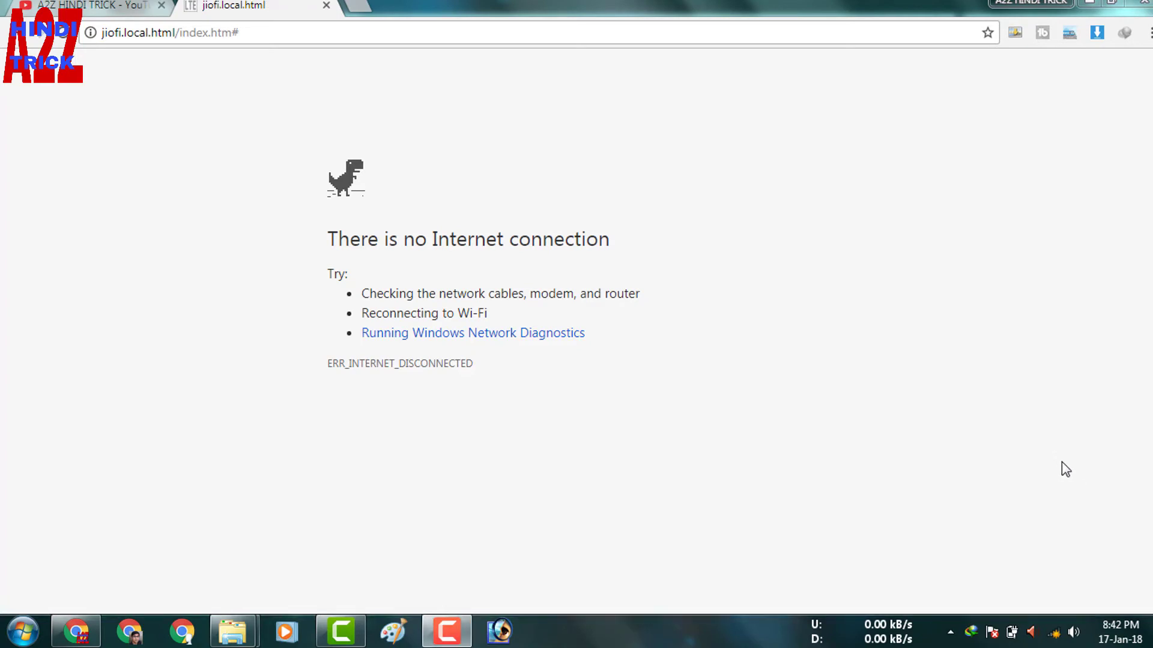
click(1053, 632)
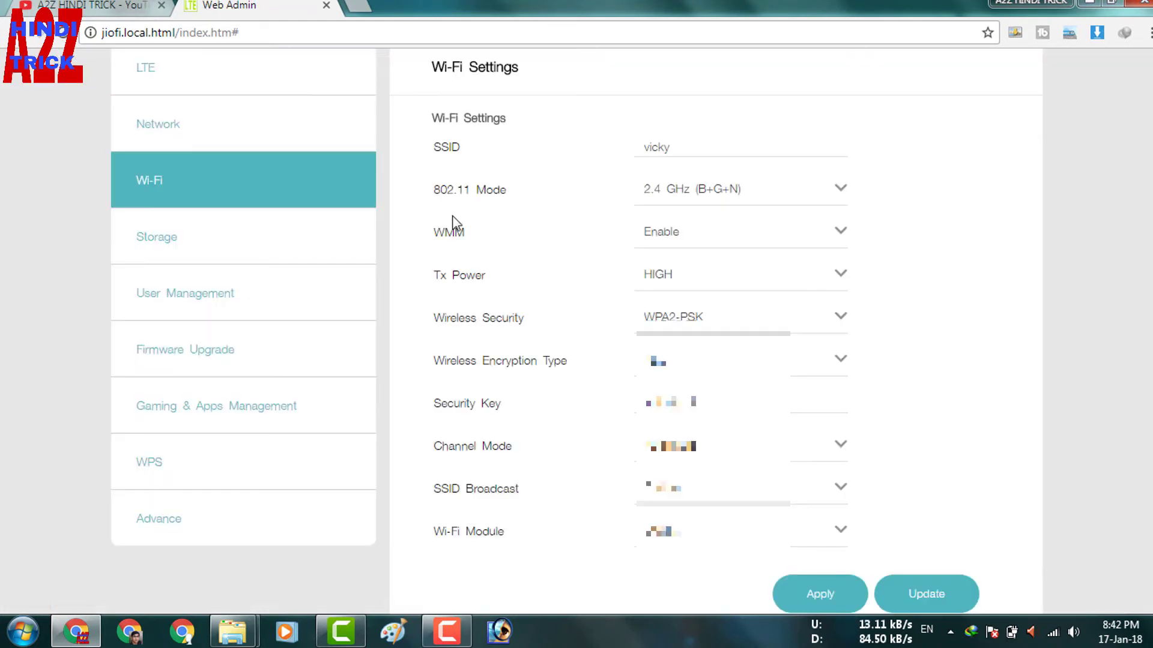
Step: Review the updated SSID and Security Key, then go to the Advance Settings page
scroll(1037, 400, up, 1)
scroll(726, 309, up, 2)
scroll(726, 288, down, 3)
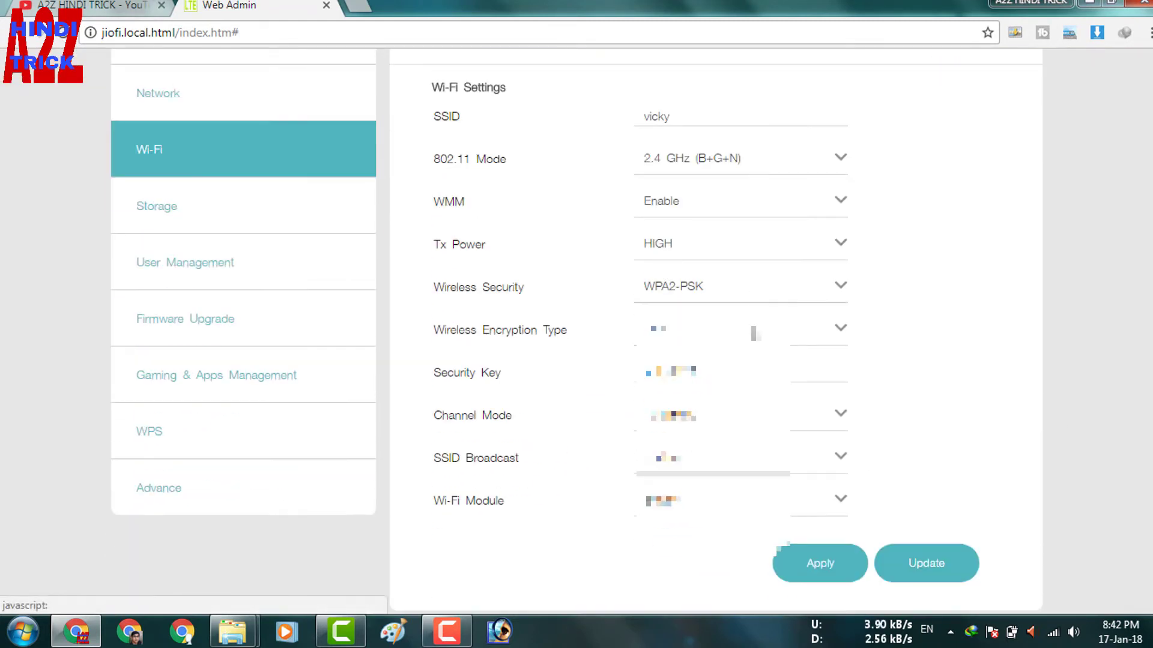
drag(426, 93, 723, 125)
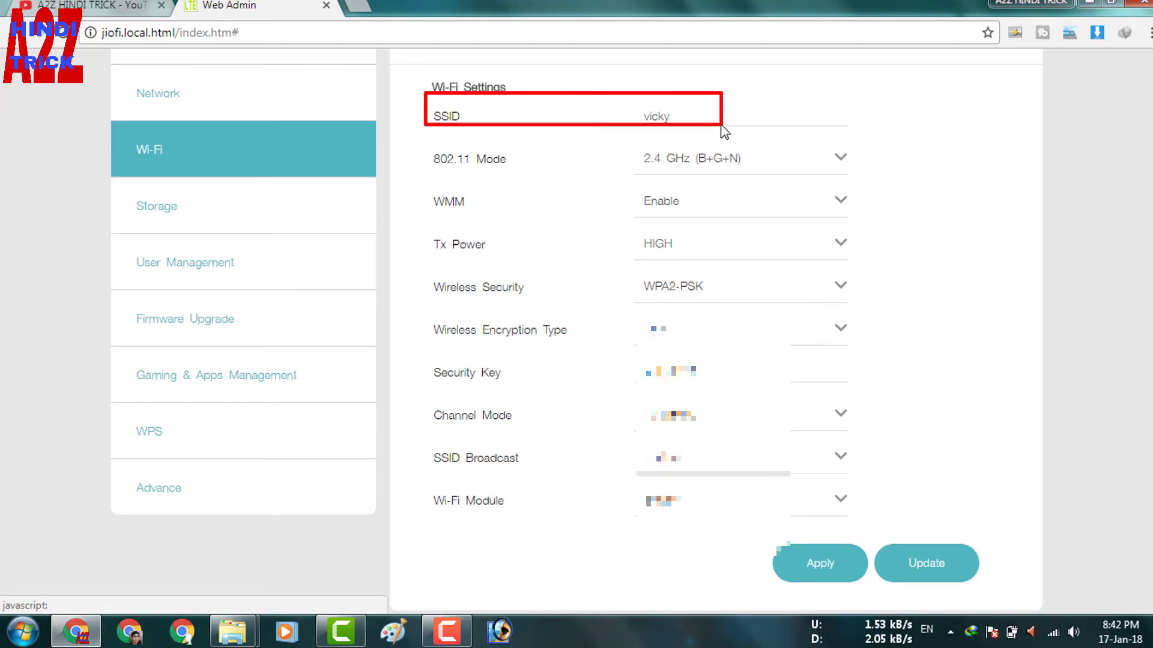
drag(387, 350, 645, 380)
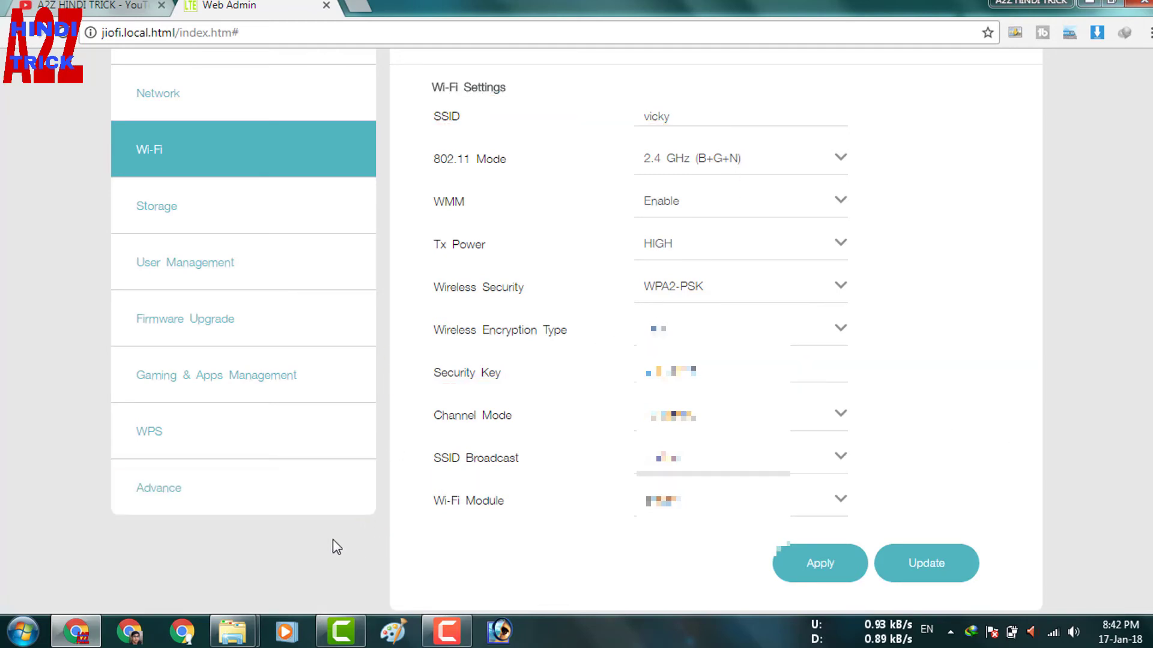
click(220, 495)
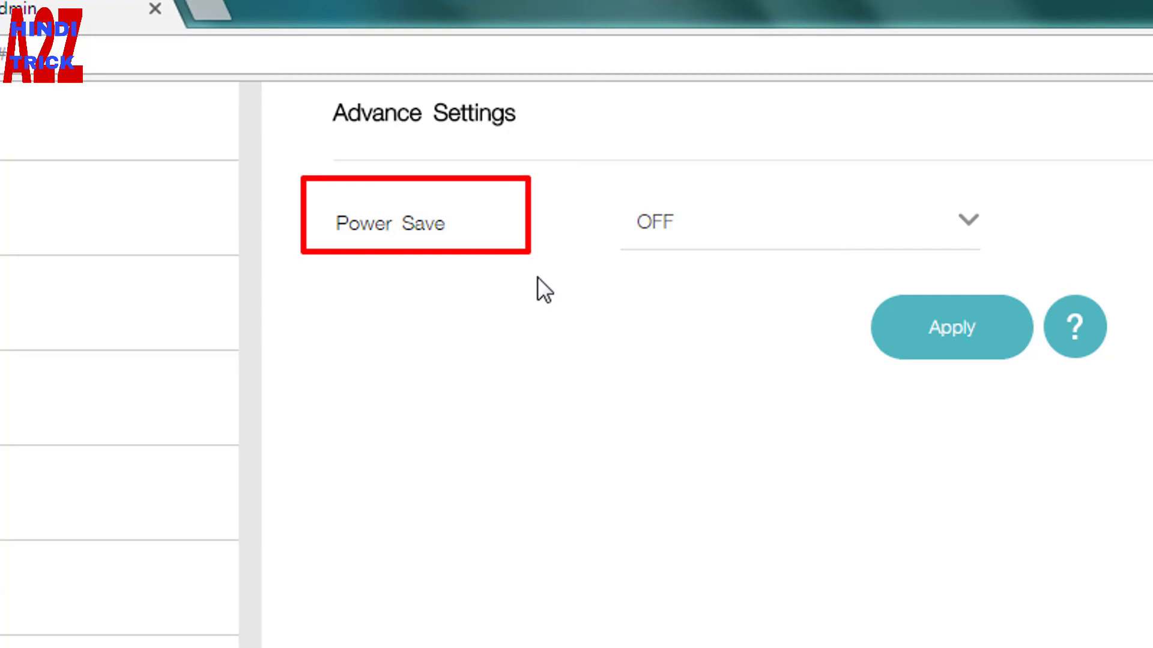
Step: Choose OFF for Power Save and apply it on the Advance Settings page
click(711, 225)
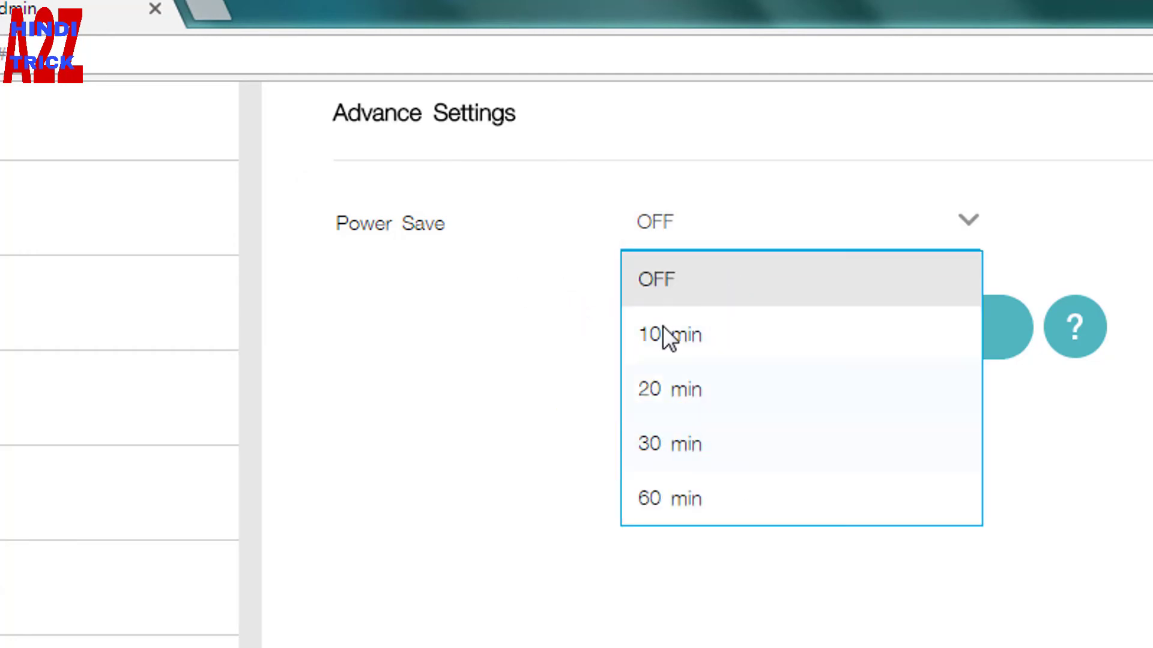
click(682, 287)
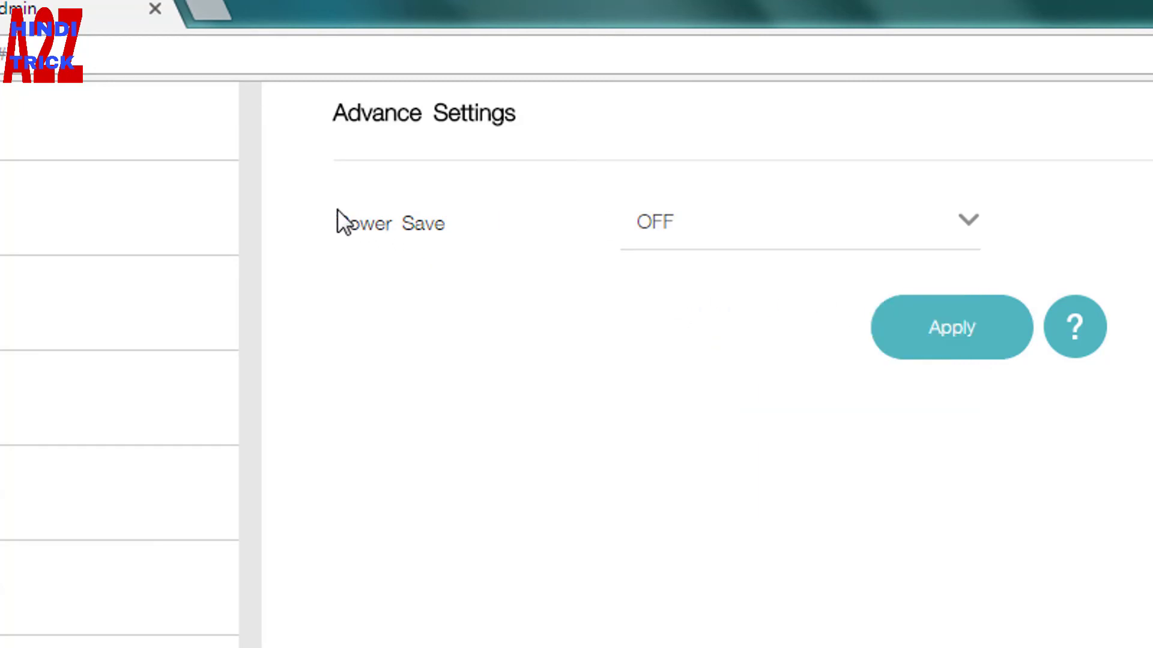
click(975, 344)
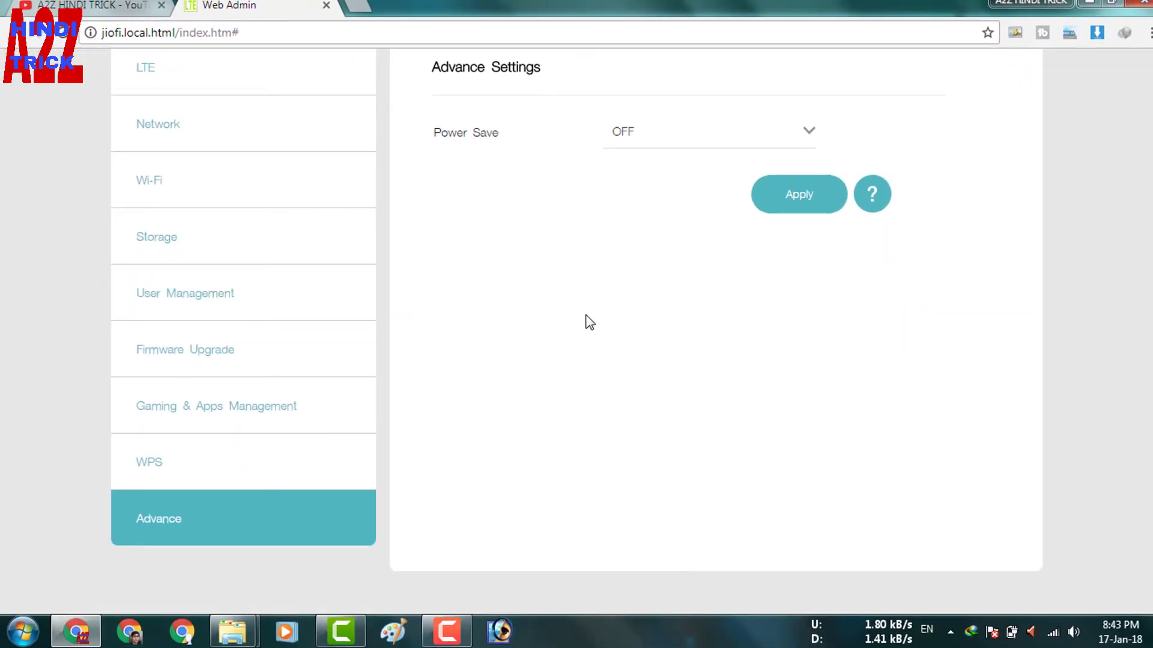
drag(103, 268, 322, 330)
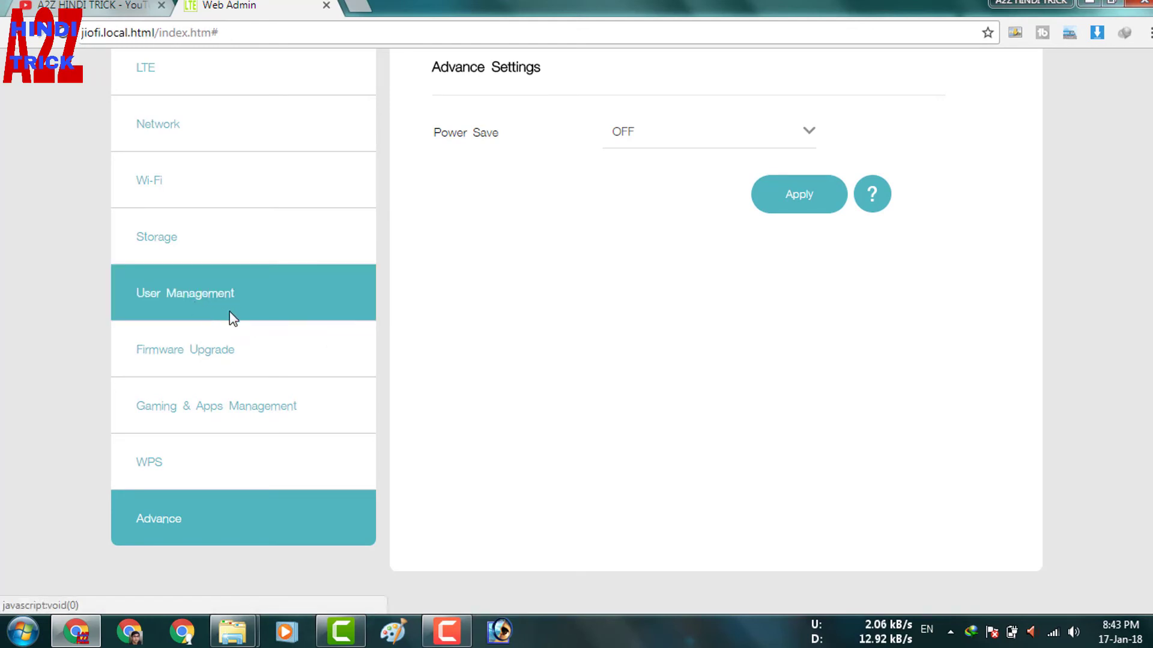
Step: In User Management, replace the admin username using the saved login suggestion
click(210, 316)
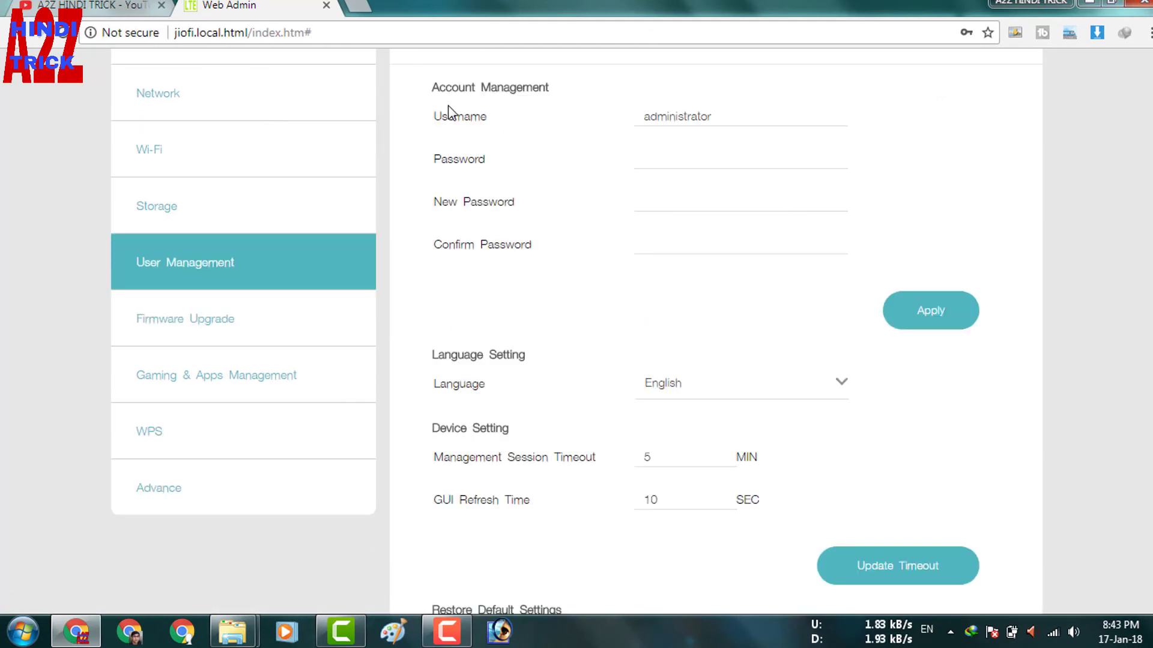
mouse_move(420, 86)
mouse_down()
mouse_move(682, 134)
mouse_move(783, 137)
mouse_up()
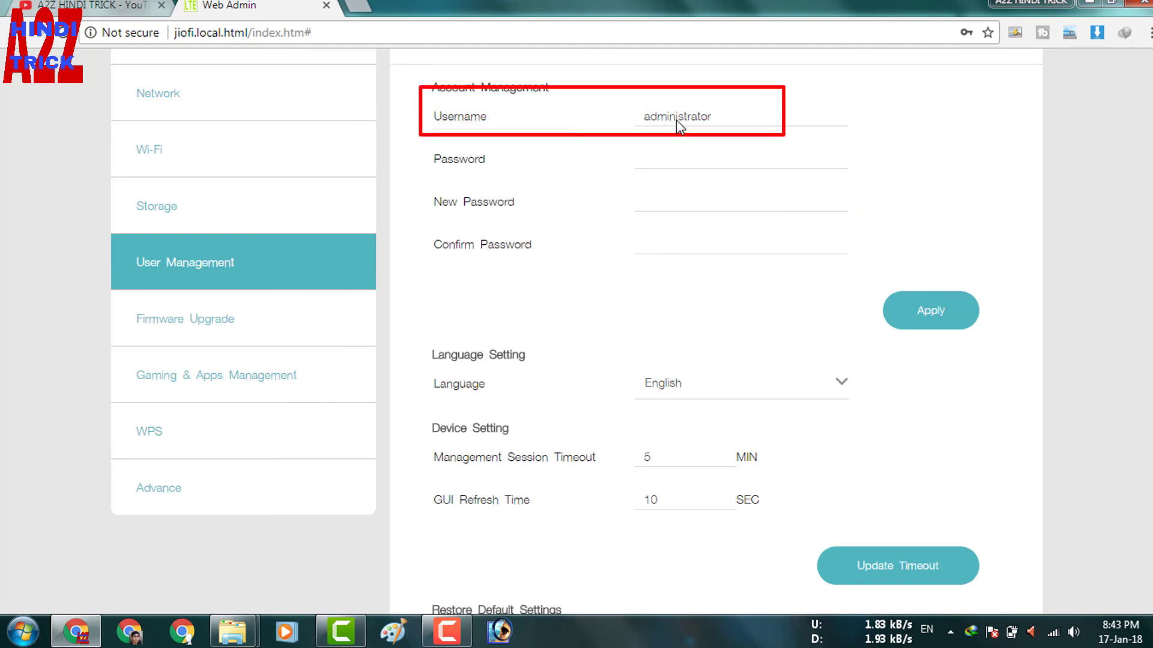
double_click(712, 115)
text(ad)
key(Down)
key(Return)
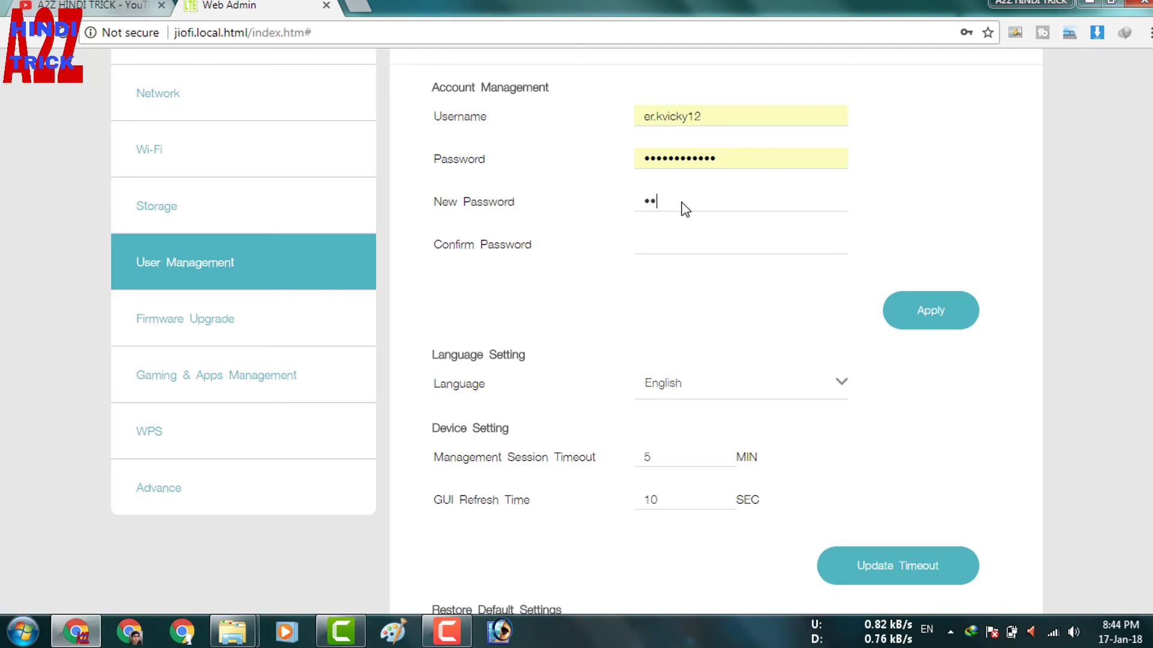
Step: Enter the current and new passwords, confirm the new one, and save the changes
text(•••)
key(Tab)
key(ctrl+v)
click(936, 318)
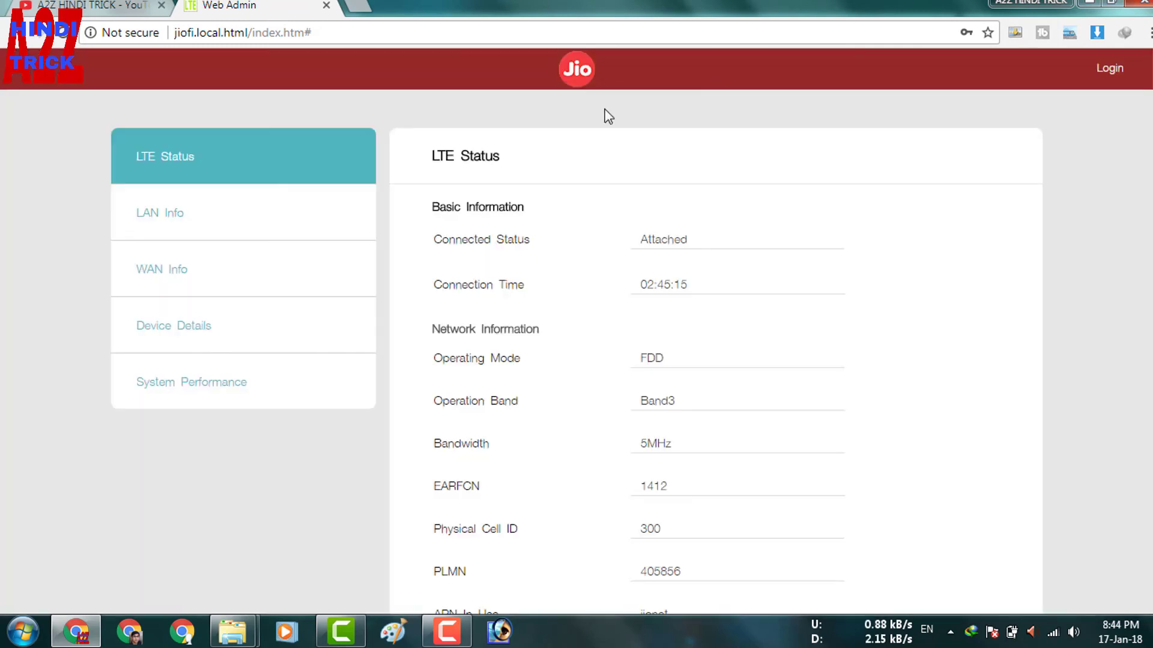
click(690, 344)
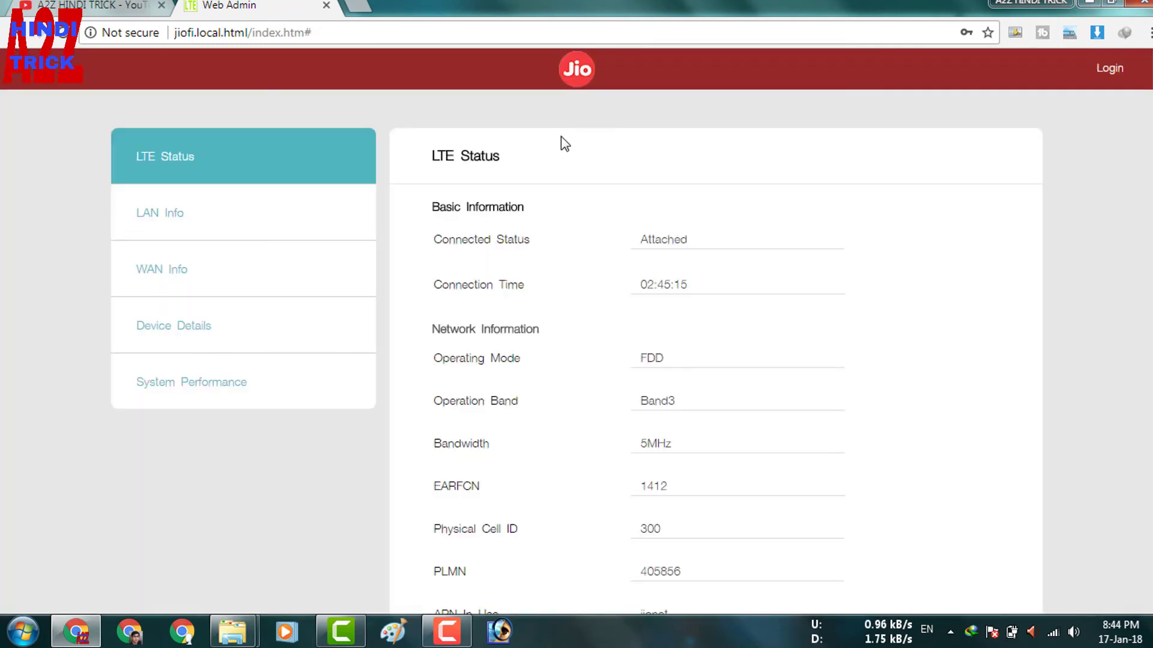